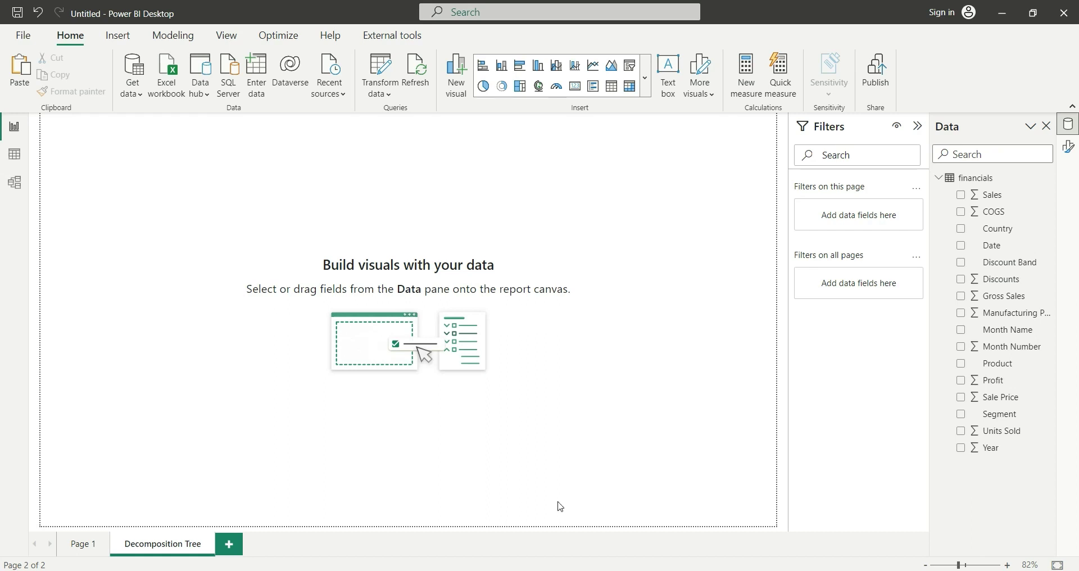
Switch to Page 1 to review the four Sum of Profit charts
{"action": "left_click", "coordinate": [86, 543]}
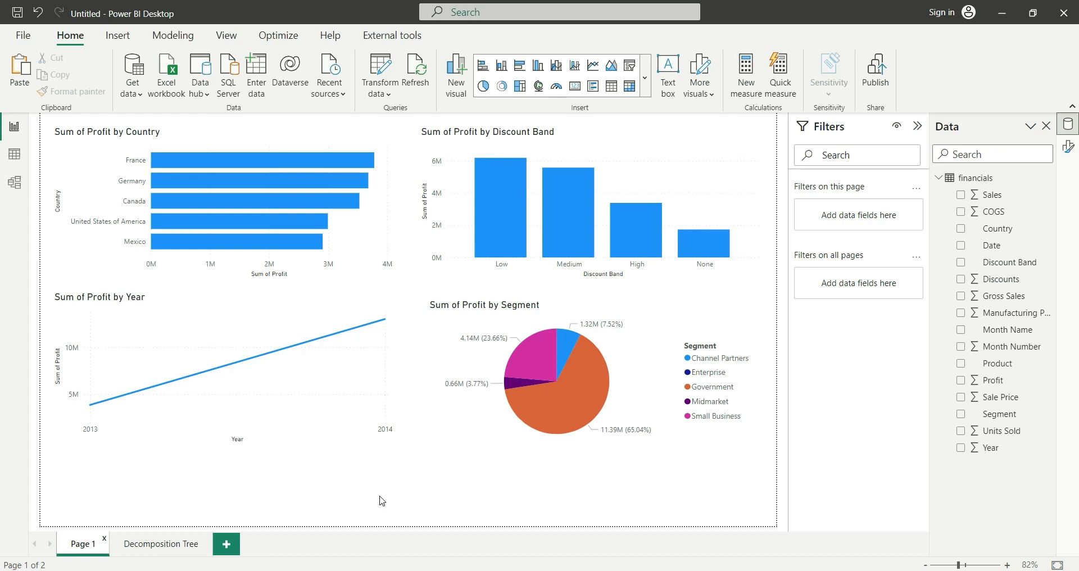
Add a new Decomposition tree visual to the Decomposition Tree page
{"action": "left_click", "coordinate": [146, 547]}
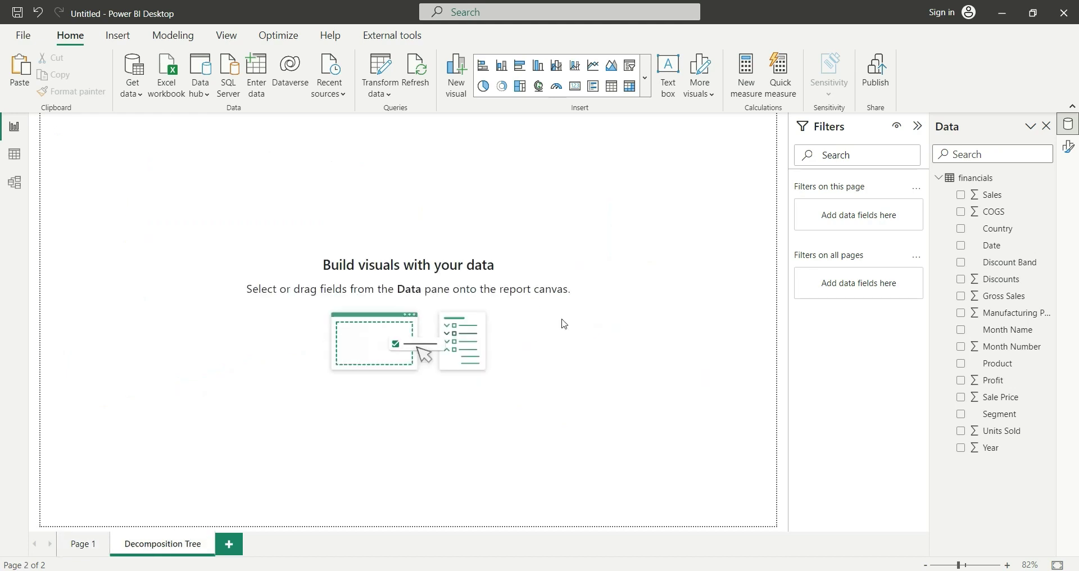
{"action": "right_click", "coordinate": [564, 323]}
{"action": "left_click", "coordinate": [612, 364]}
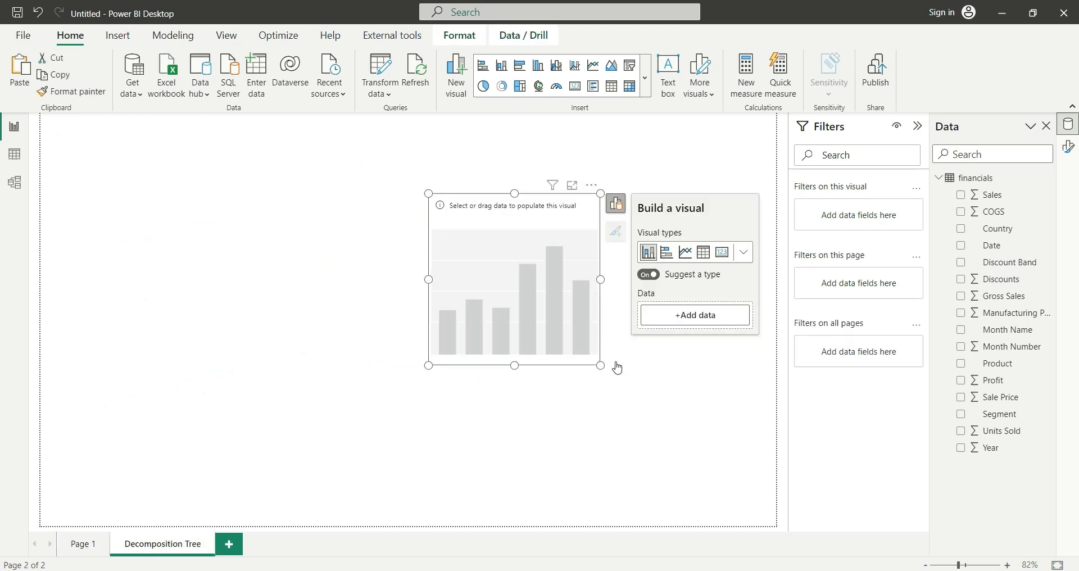
{"action": "left_click", "coordinate": [744, 252]}
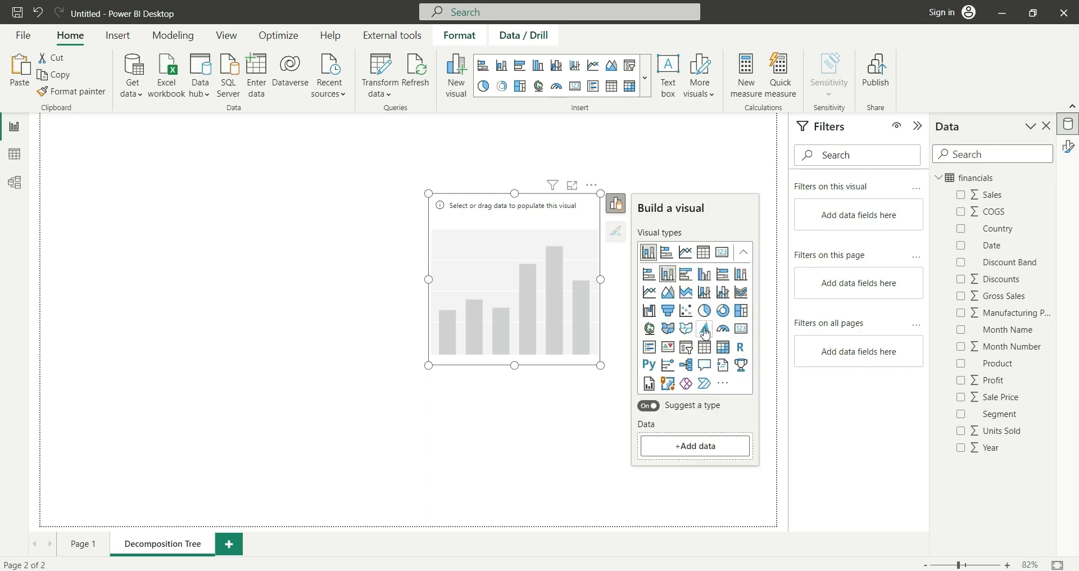
{"action": "left_click", "coordinate": [686, 365]}
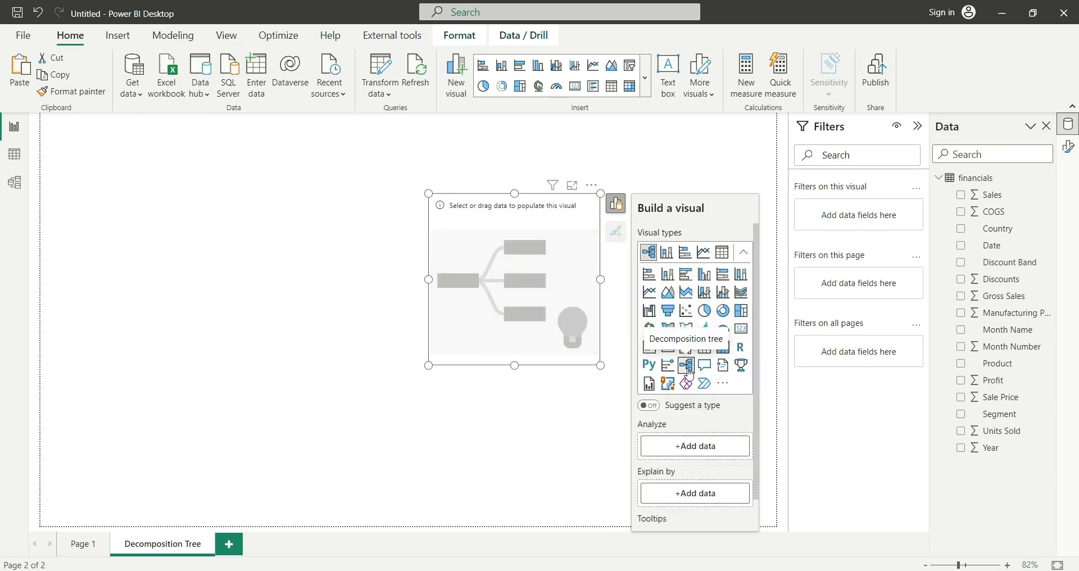
Enlarge the decomposition tree across most of the canvas, ready for data fields
{"action": "left_click_drag", "start_coordinate": [427, 366], "coordinate": [102, 470]}
{"action": "left_click_drag", "start_coordinate": [600, 193], "coordinate": [715, 170]}
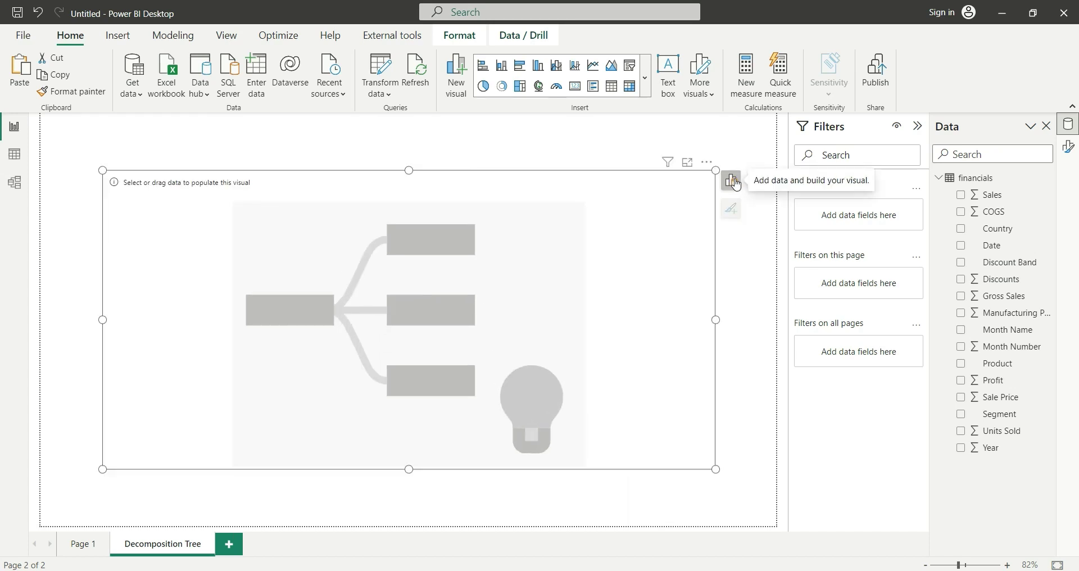
{"action": "left_click", "coordinate": [733, 183]}
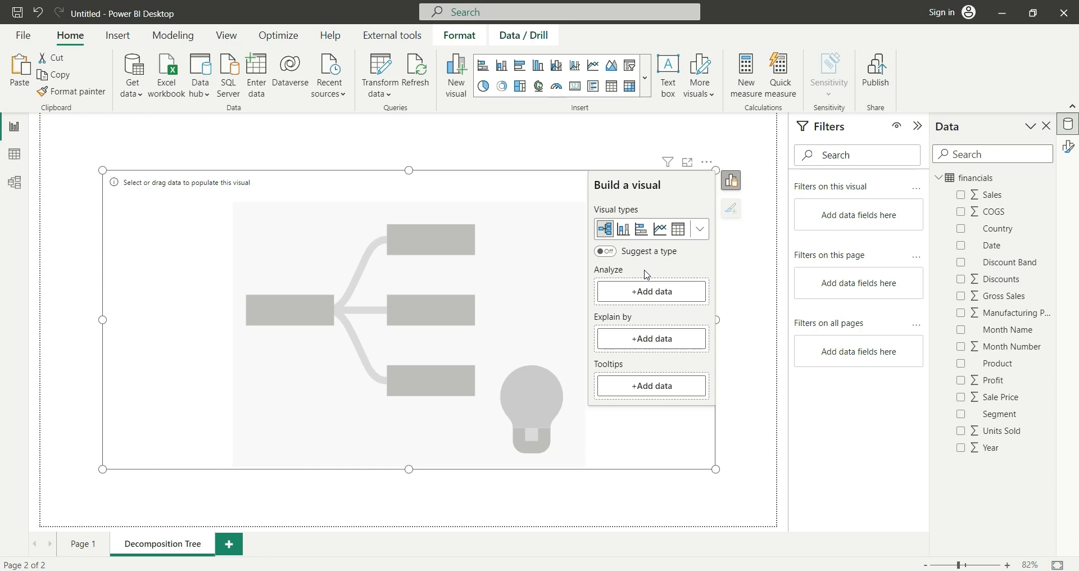
Analyze Sum of Profit, explained by Country, Discount Band, Product and Segment
{"action": "left_click", "coordinate": [647, 291]}
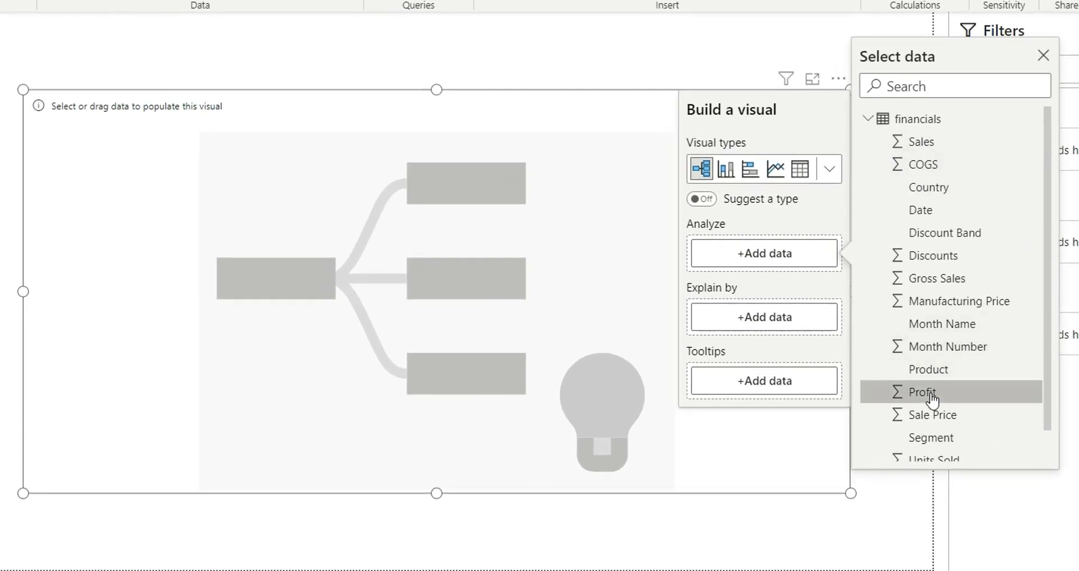
{"action": "left_click", "coordinate": [923, 392]}
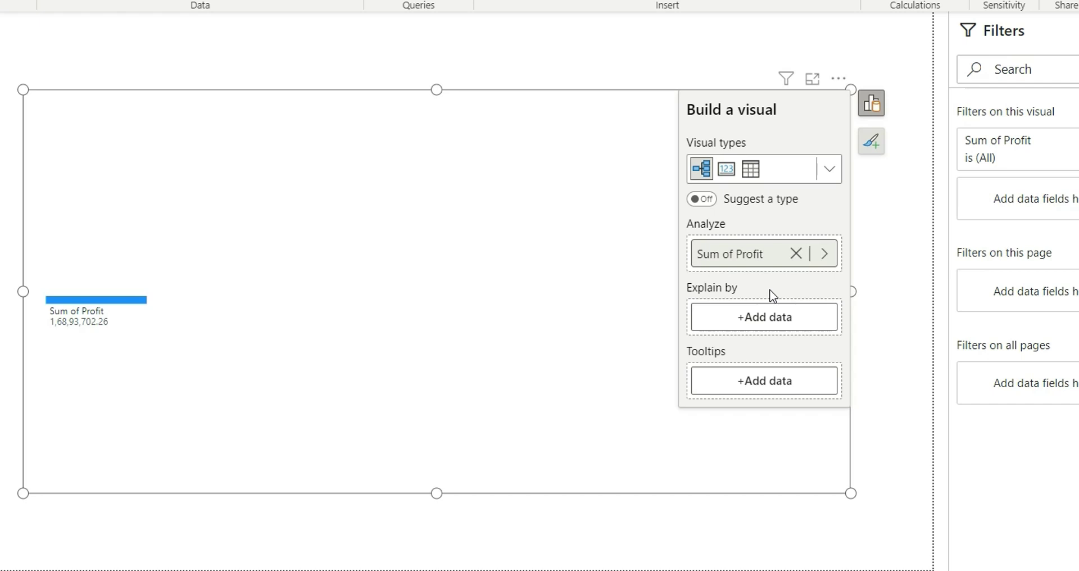
{"action": "left_click", "coordinate": [762, 325]}
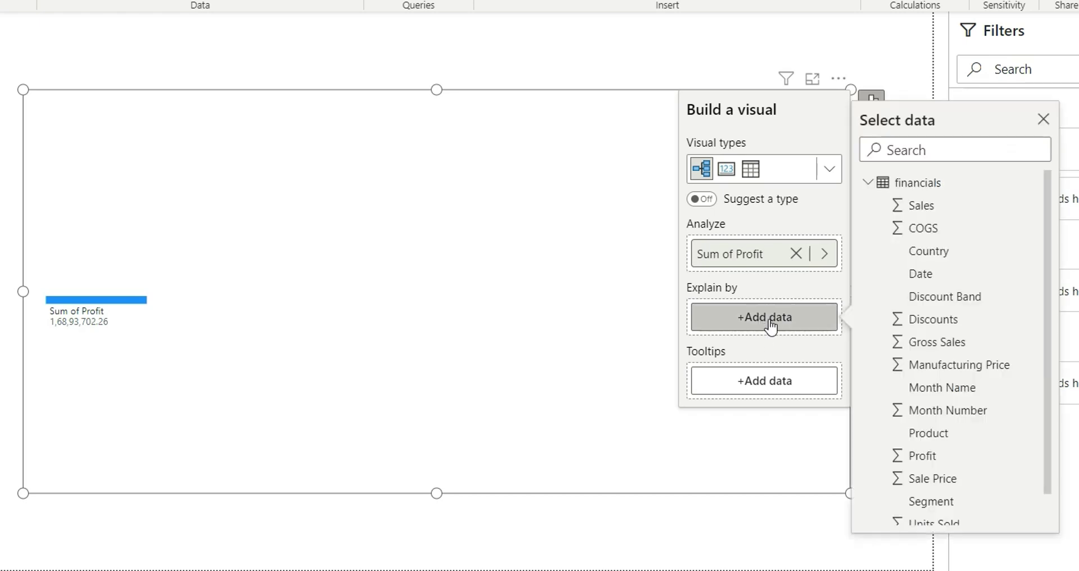
{"action": "left_click", "coordinate": [931, 252]}
{"action": "left_click", "coordinate": [764, 355]}
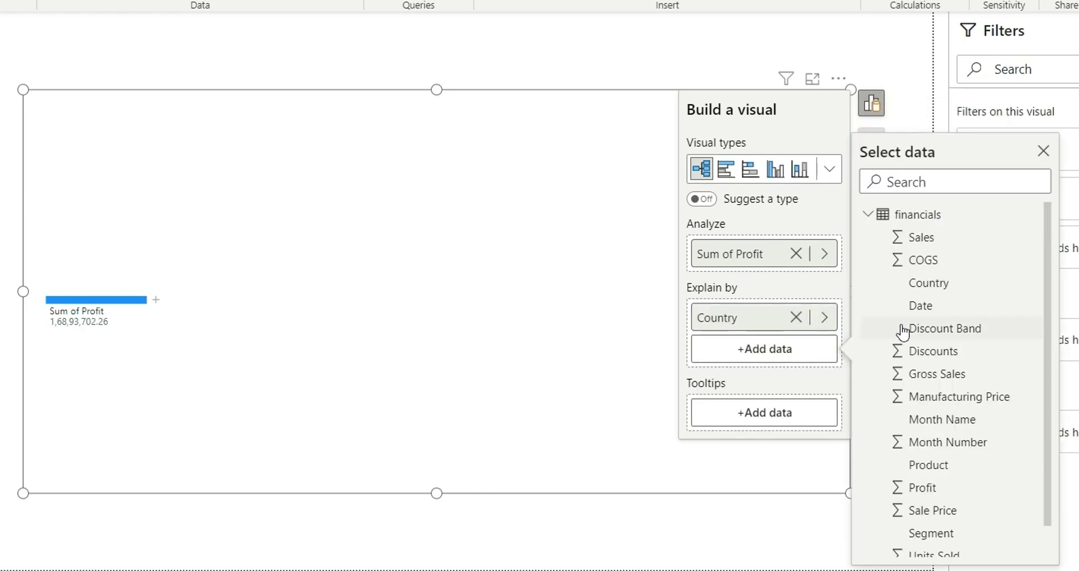
{"action": "left_click", "coordinate": [934, 331]}
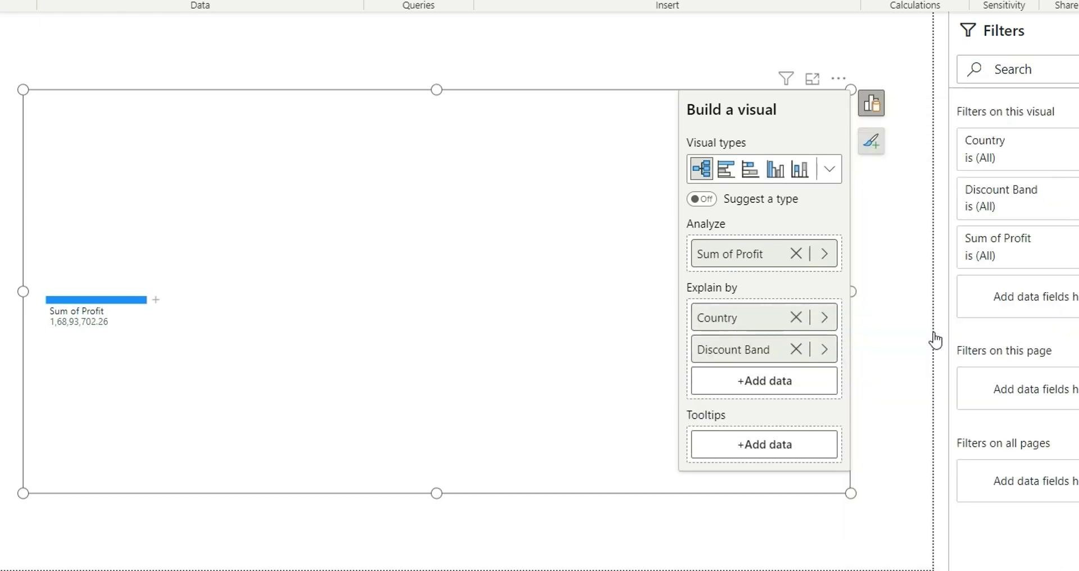
{"action": "left_click", "coordinate": [764, 381]}
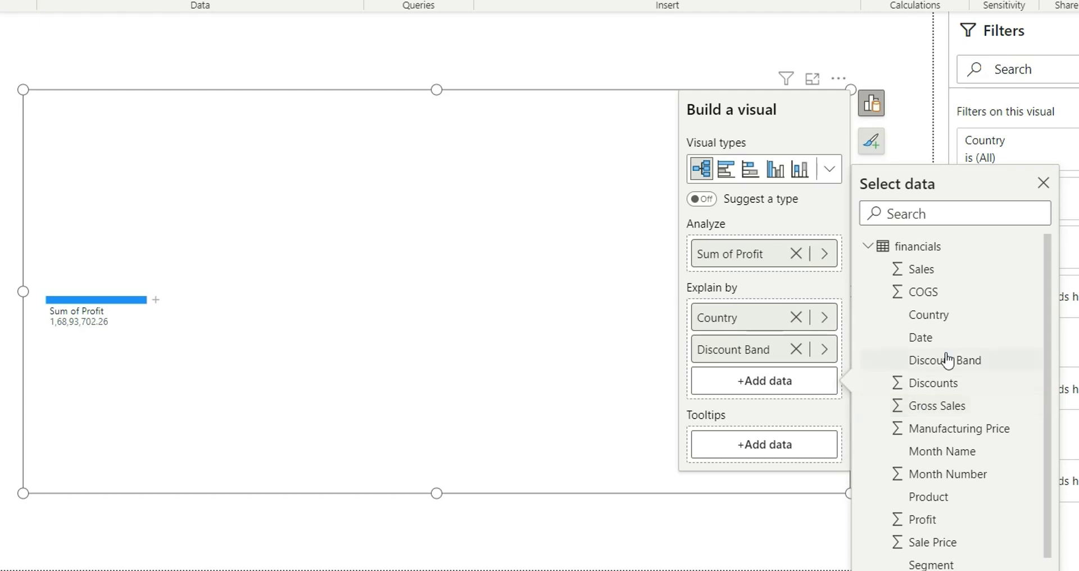
{"action": "left_click", "coordinate": [935, 497]}
{"action": "left_click", "coordinate": [775, 426]}
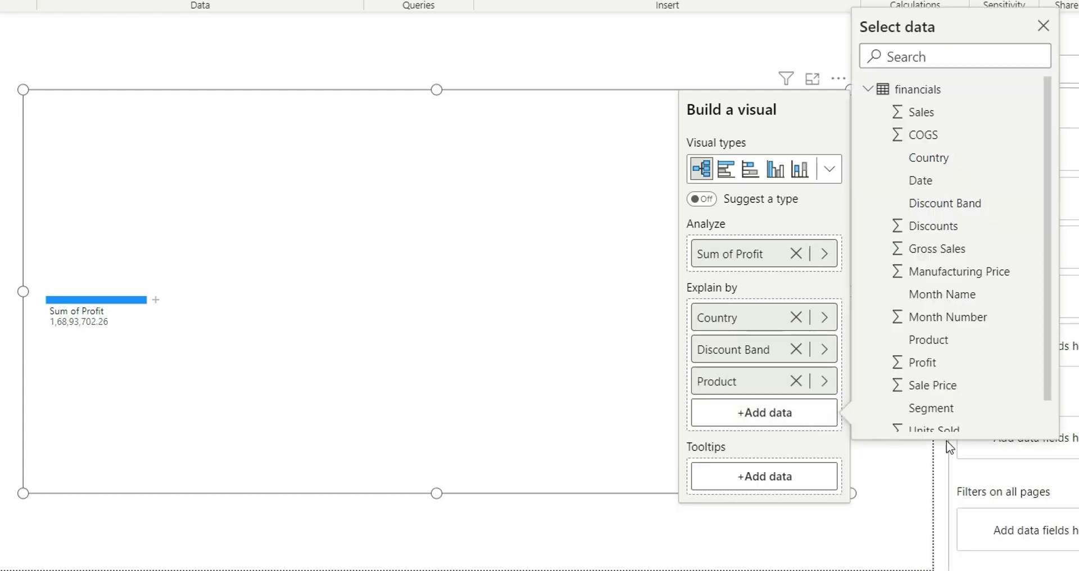
{"action": "left_click", "coordinate": [926, 408]}
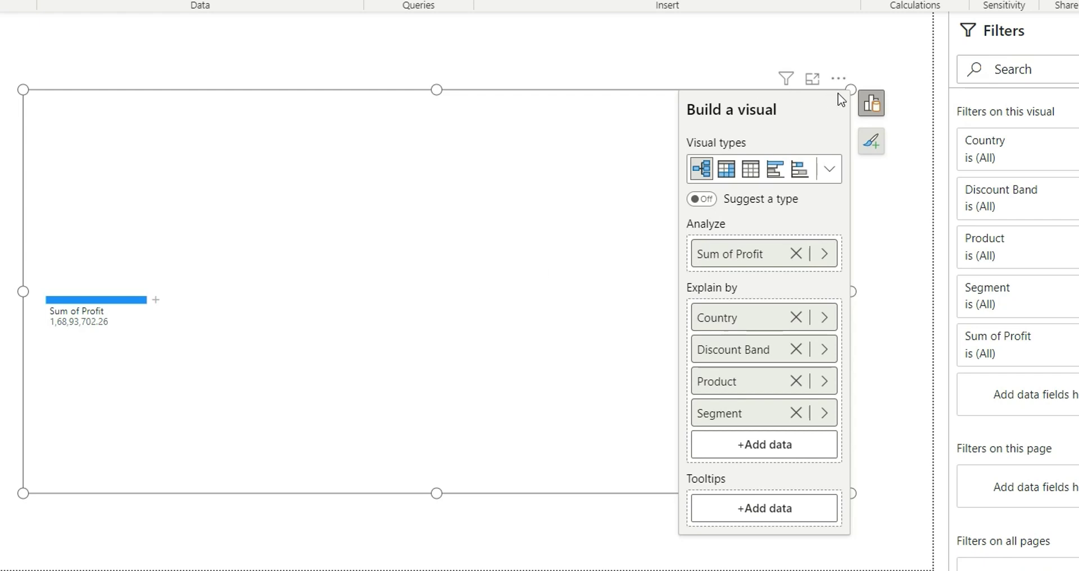
{"action": "left_click", "coordinate": [871, 103]}
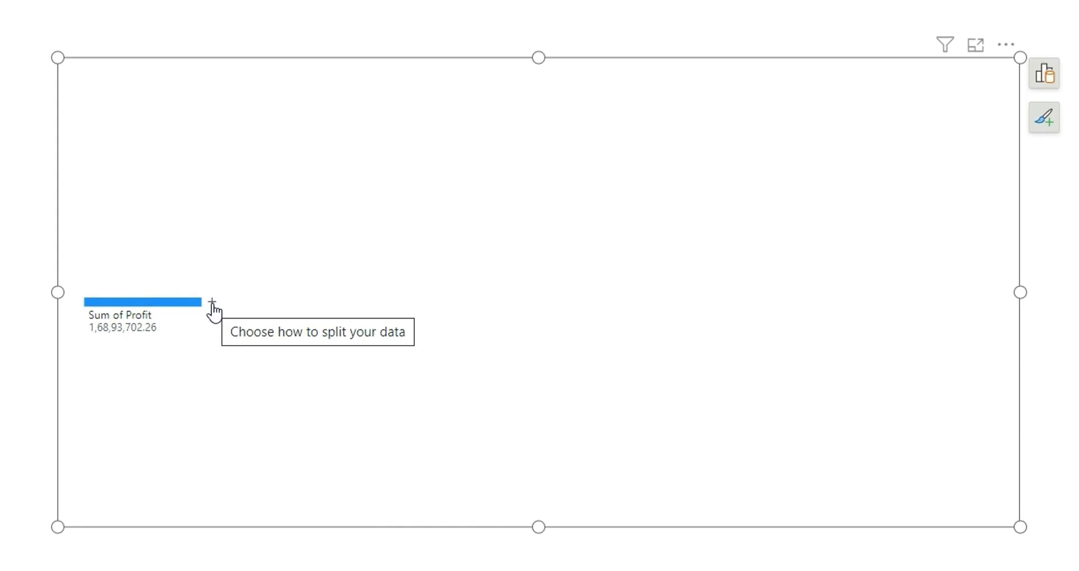
Split Sum of Profit by Country, then break France down by Segment
{"action": "left_click", "coordinate": [212, 304]}
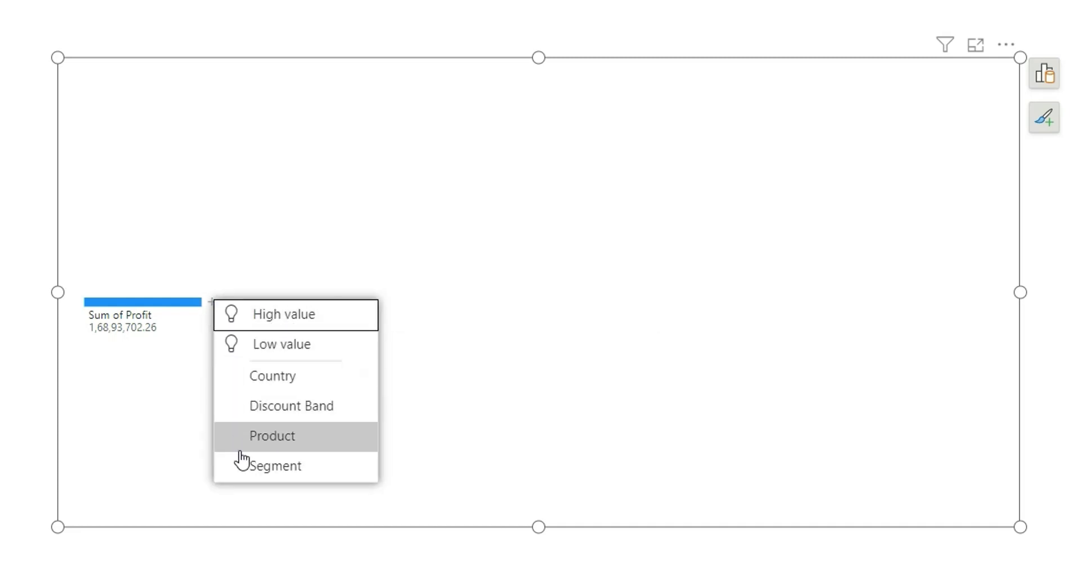
{"action": "left_click", "coordinate": [259, 385]}
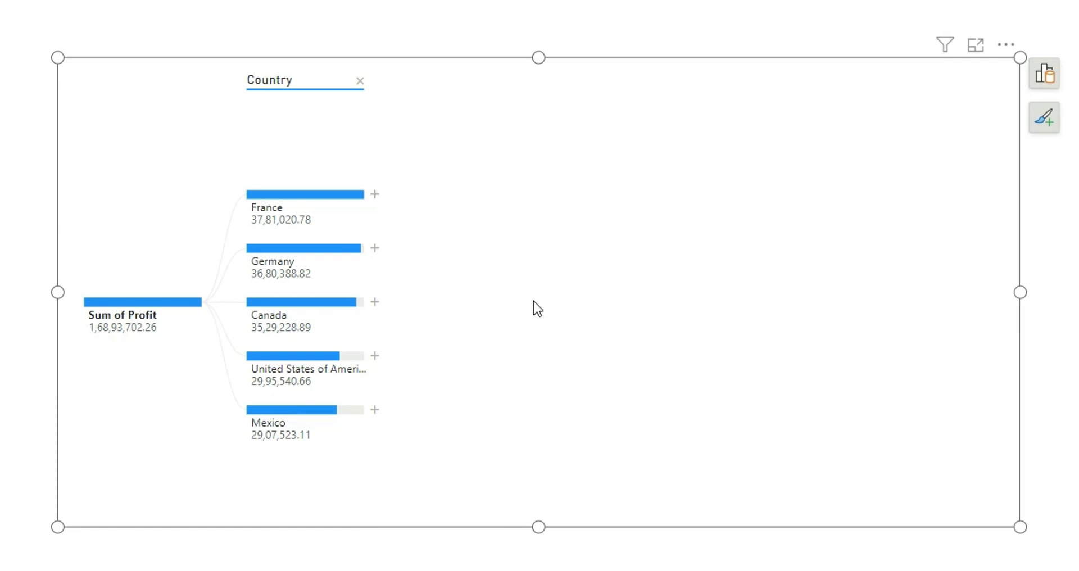
{"action": "left_click", "coordinate": [375, 196]}
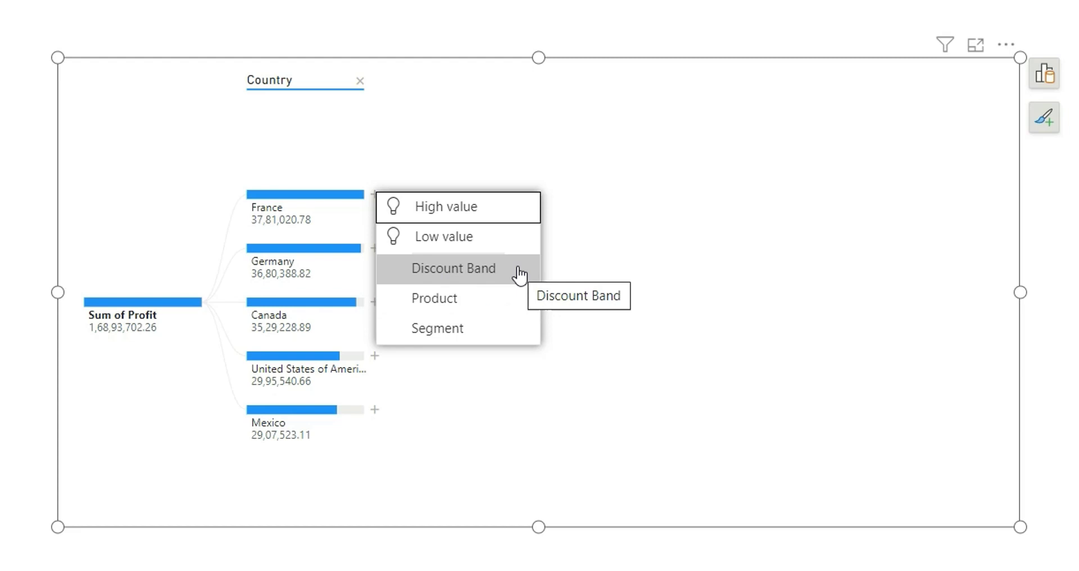
{"action": "left_click", "coordinate": [469, 331]}
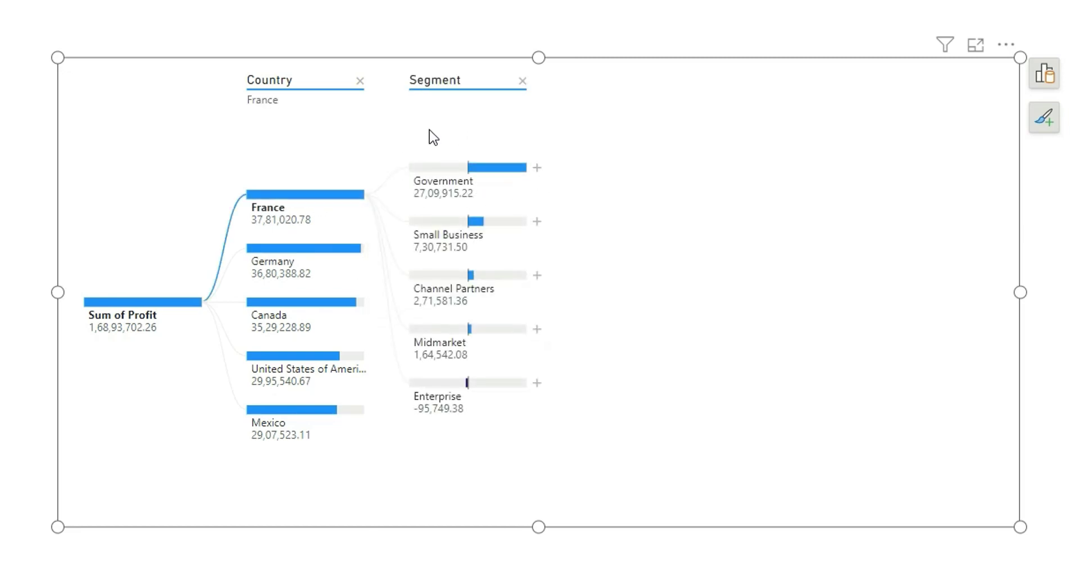
Browse the Segment breakdowns for Germany, United States and Mexico, ending on France
{"action": "left_click", "coordinate": [297, 251]}
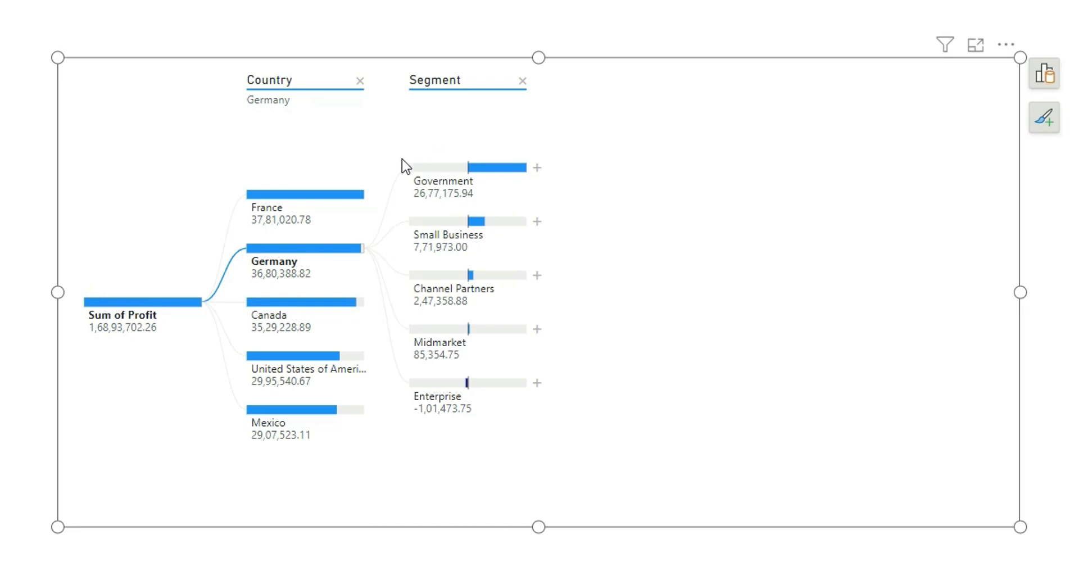
{"action": "left_click", "coordinate": [285, 361]}
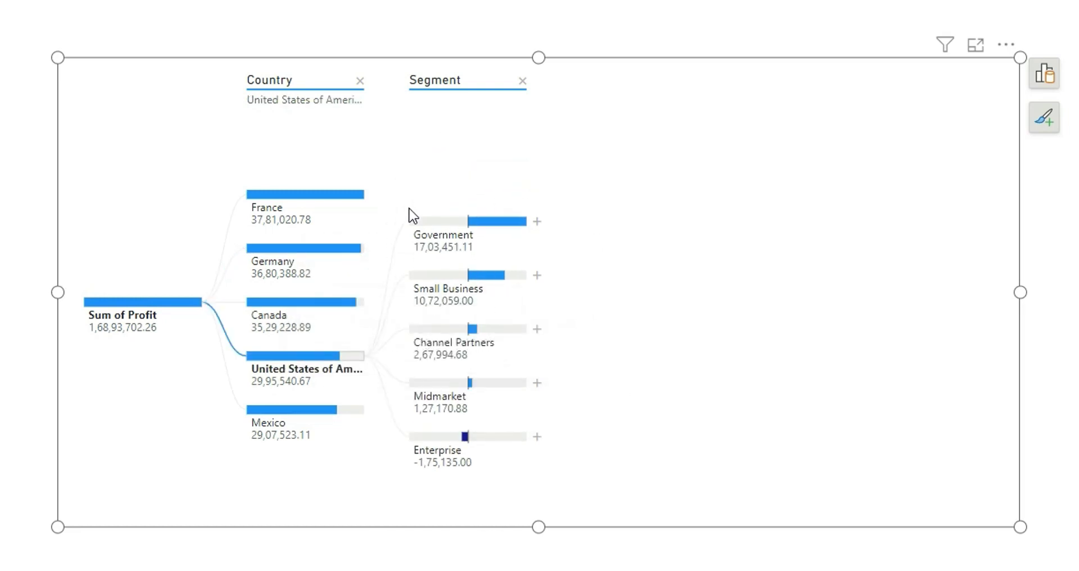
{"action": "left_click", "coordinate": [292, 410]}
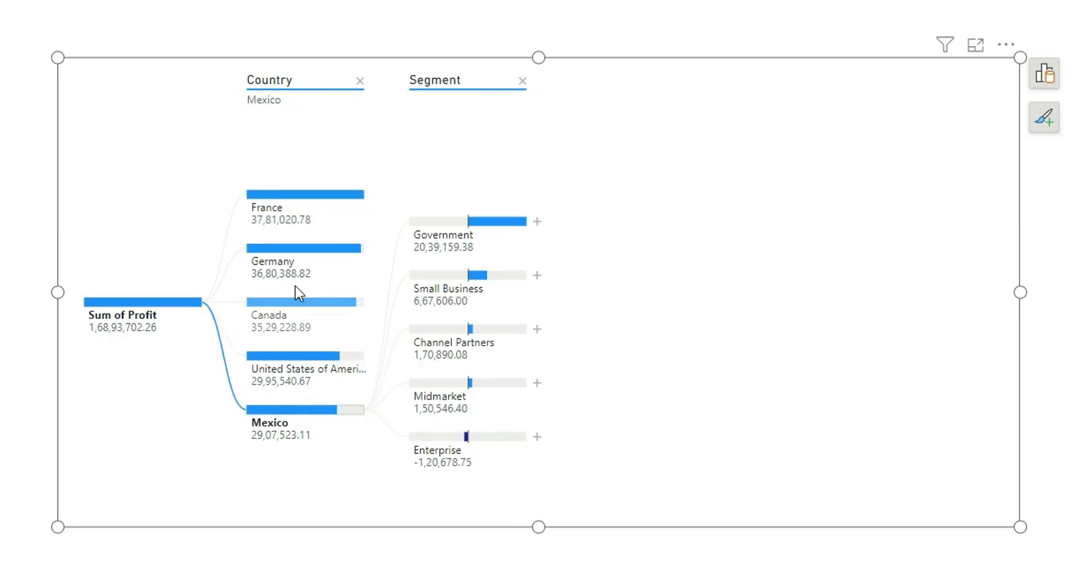
{"action": "left_click", "coordinate": [299, 191]}
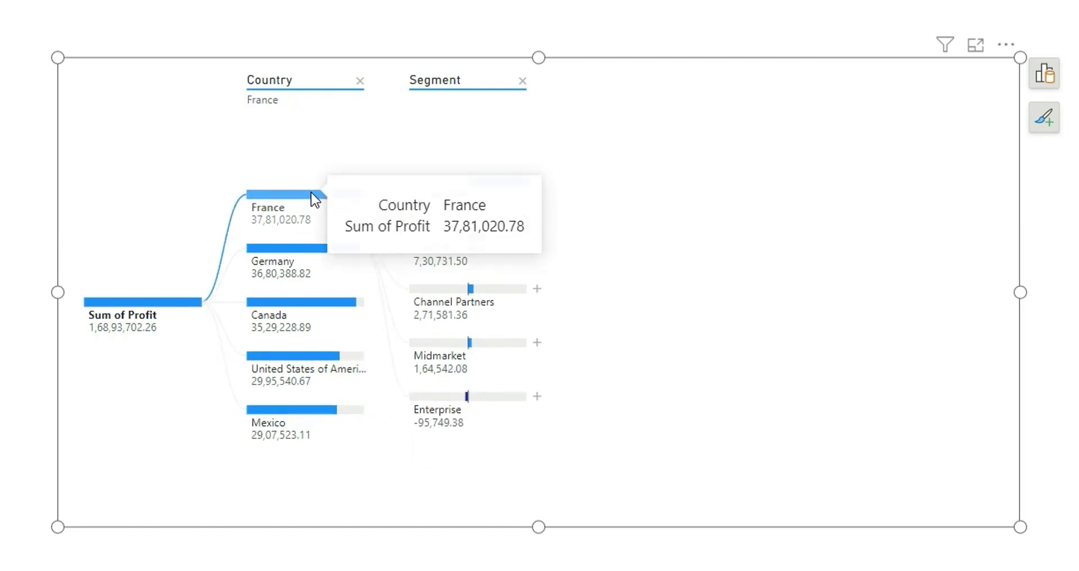
{"action": "left_click", "coordinate": [537, 169]}
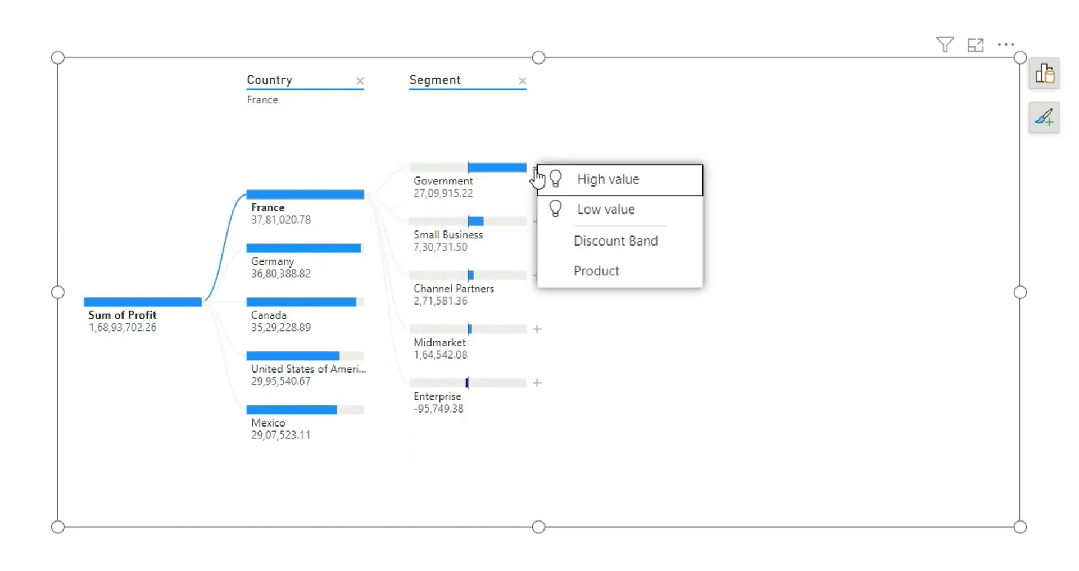
Split Government by Product, then remove the Discount Band and Product levels
{"action": "left_click", "coordinate": [626, 275]}
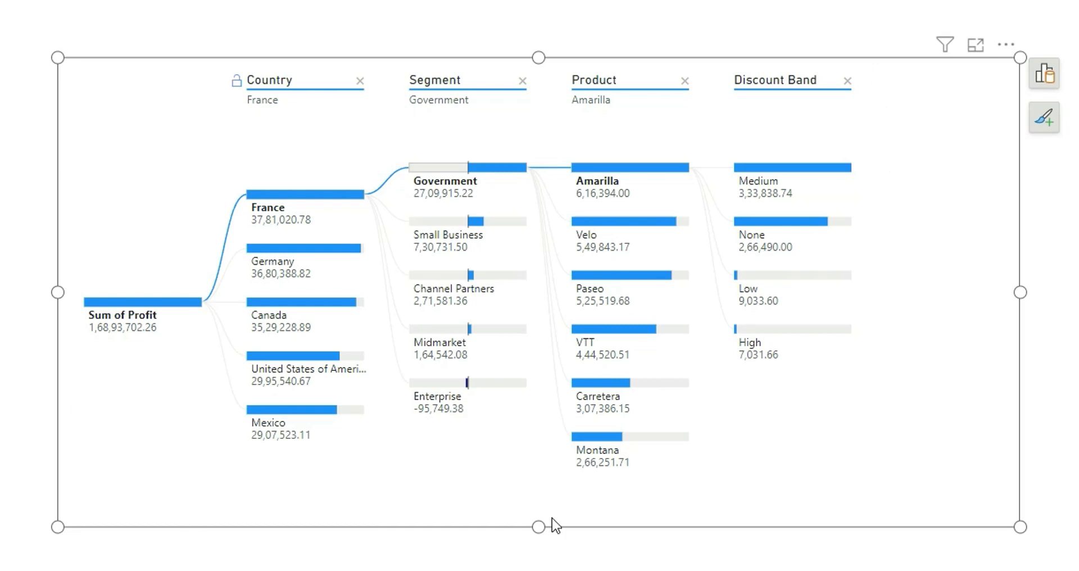
{"action": "left_click", "coordinate": [847, 81]}
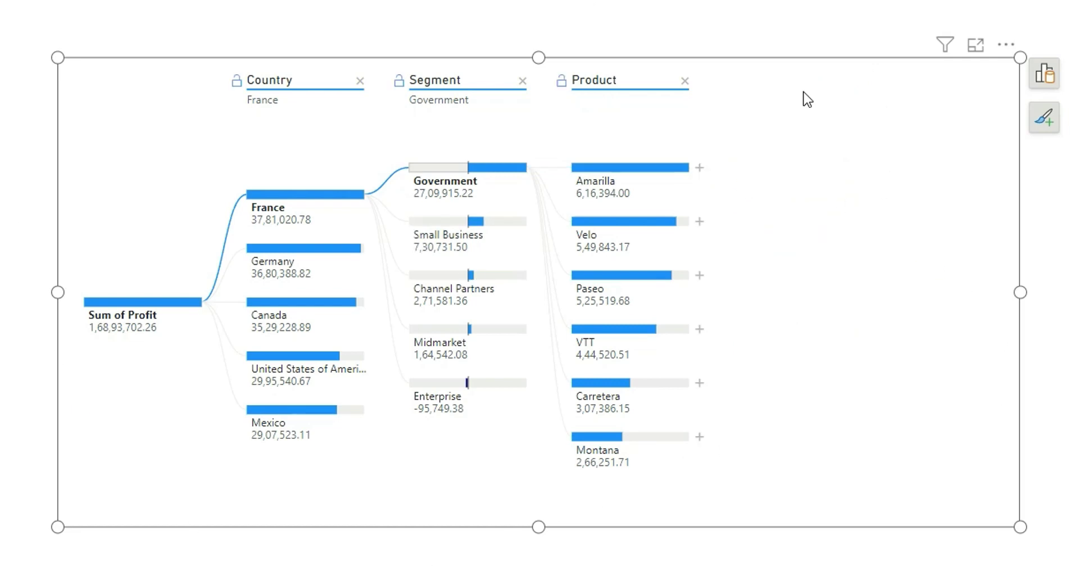
{"action": "left_click", "coordinate": [685, 80]}
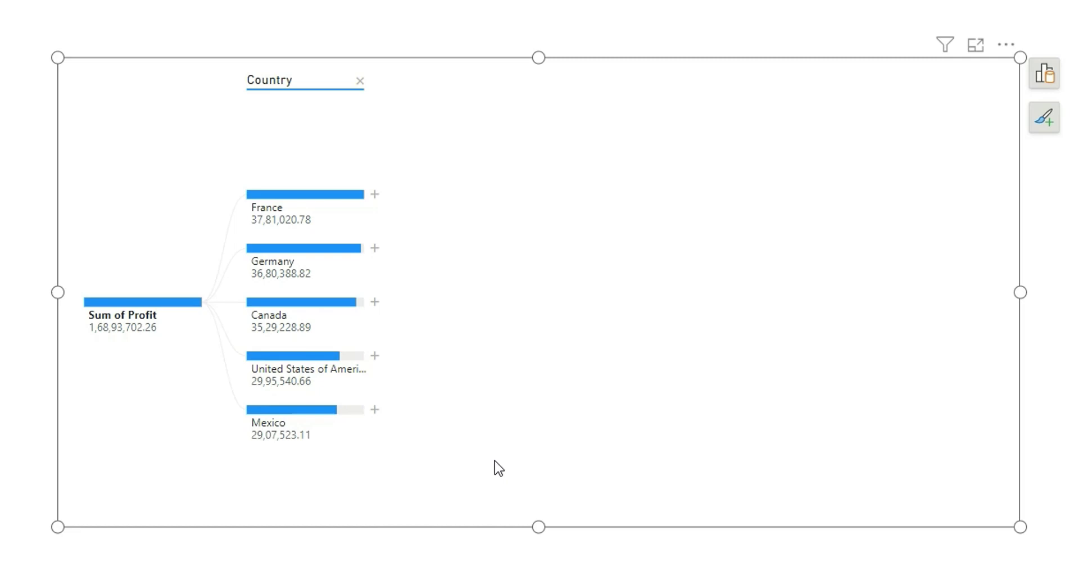
{"action": "left_click", "coordinate": [375, 194]}
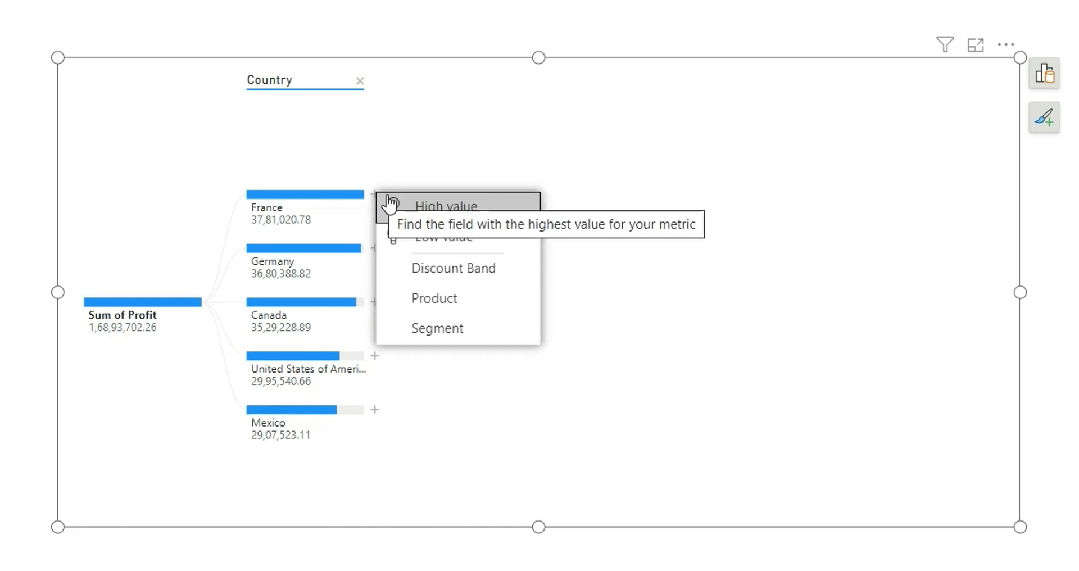
{"action": "left_click", "coordinate": [461, 210]}
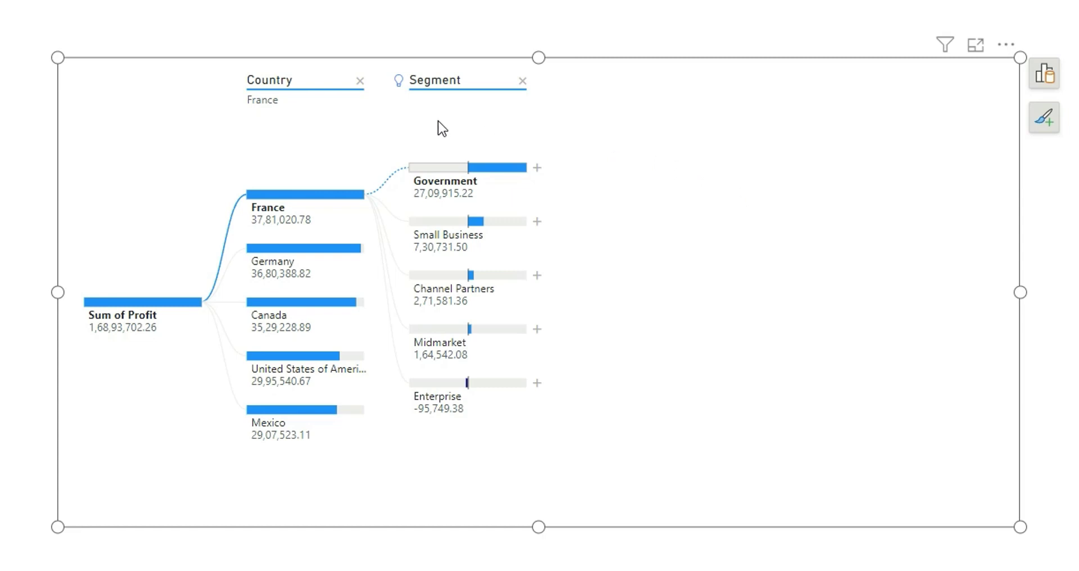
{"action": "mouse_move", "coordinate": [399, 89]}
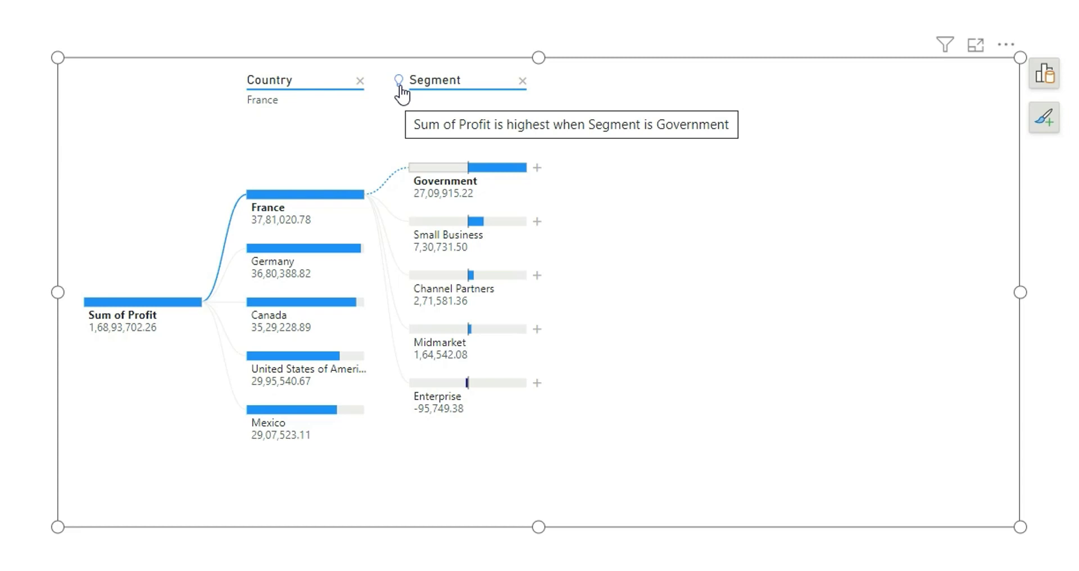
{"action": "left_click", "coordinate": [537, 168]}
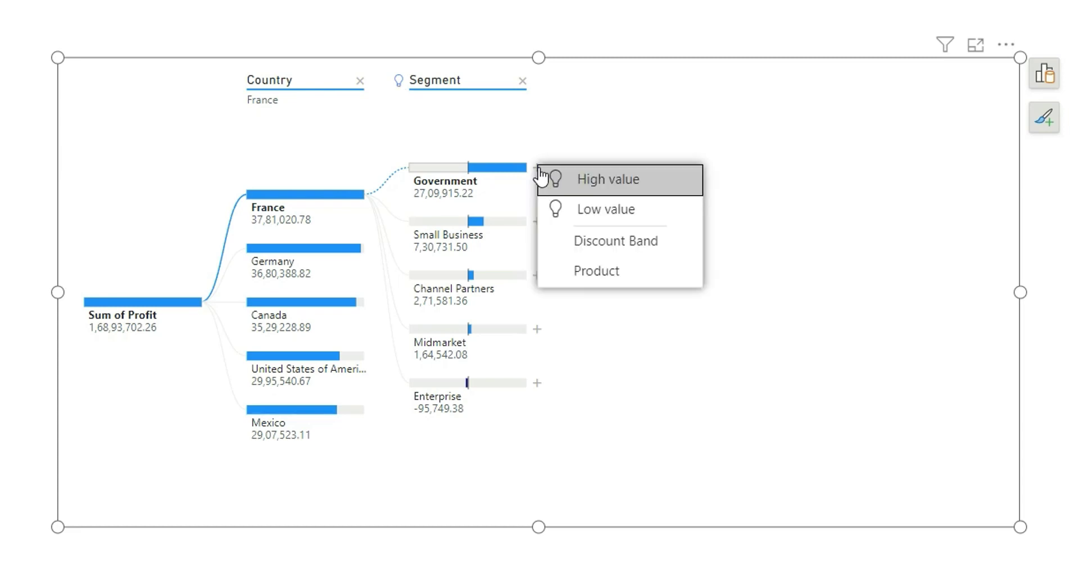
{"action": "left_click", "coordinate": [610, 185]}
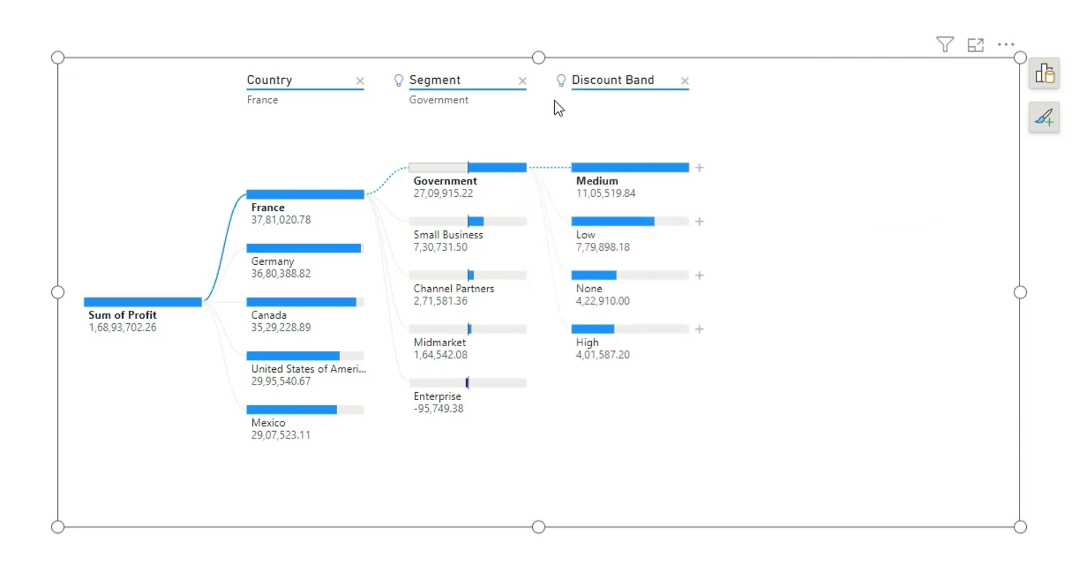
{"action": "mouse_move", "coordinate": [443, 166]}
{"action": "left_click", "coordinate": [699, 167]}
{"action": "left_click", "coordinate": [715, 176]}
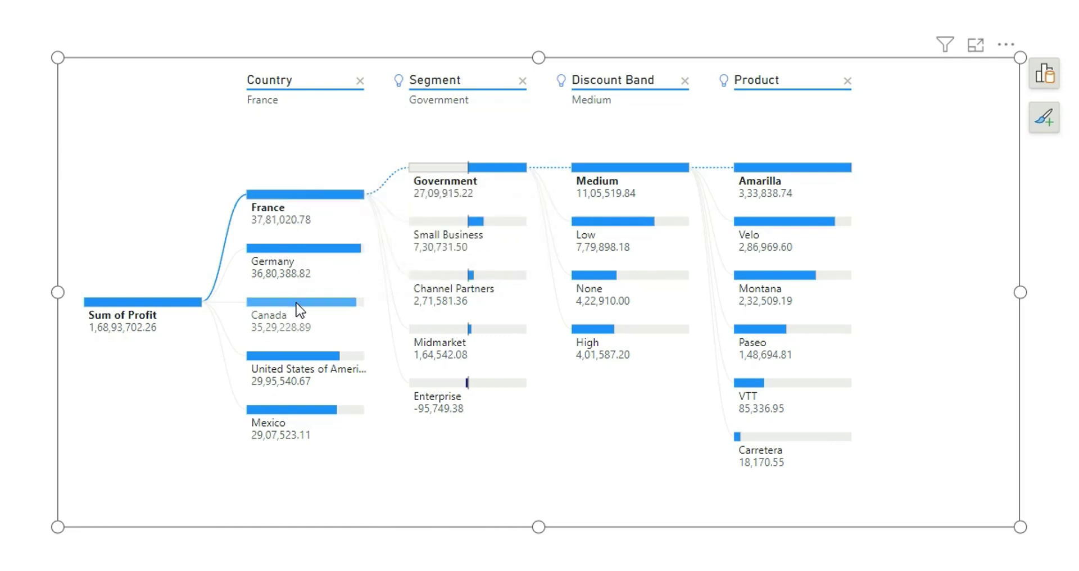
{"action": "left_click", "coordinate": [276, 319]}
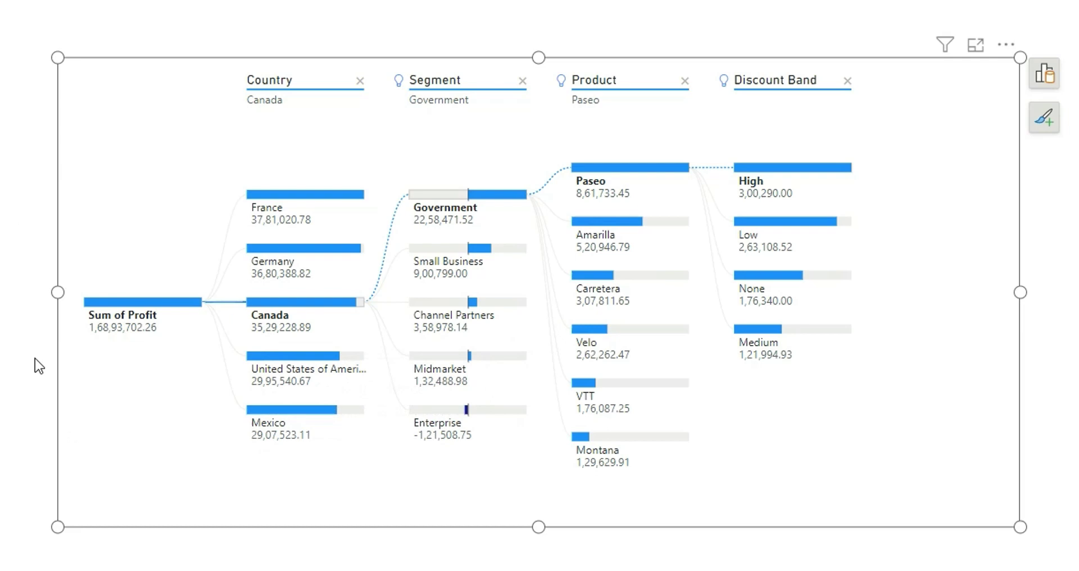
{"action": "left_click", "coordinate": [284, 417]}
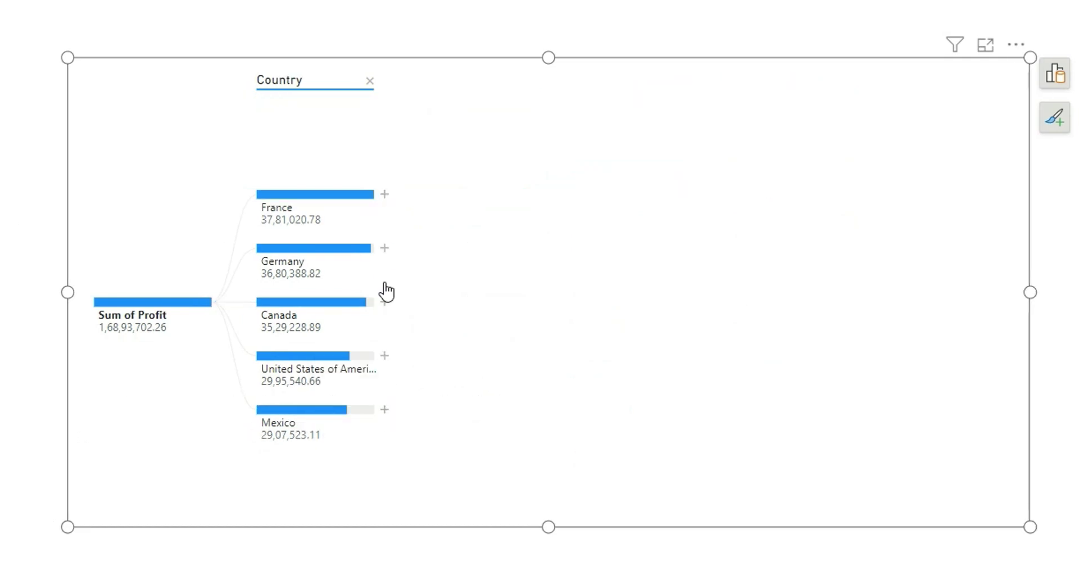
Apply AI Low value splits to France, Government and Amarilla, then select Mexico
{"action": "left_click", "coordinate": [384, 193]}
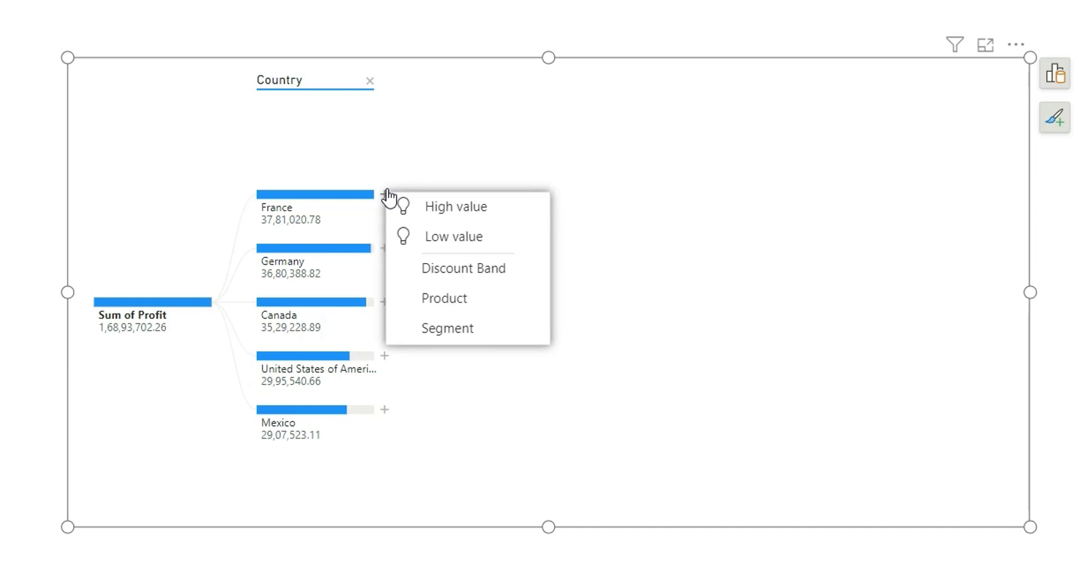
{"action": "left_click", "coordinate": [458, 239]}
{"action": "left_click", "coordinate": [545, 168]}
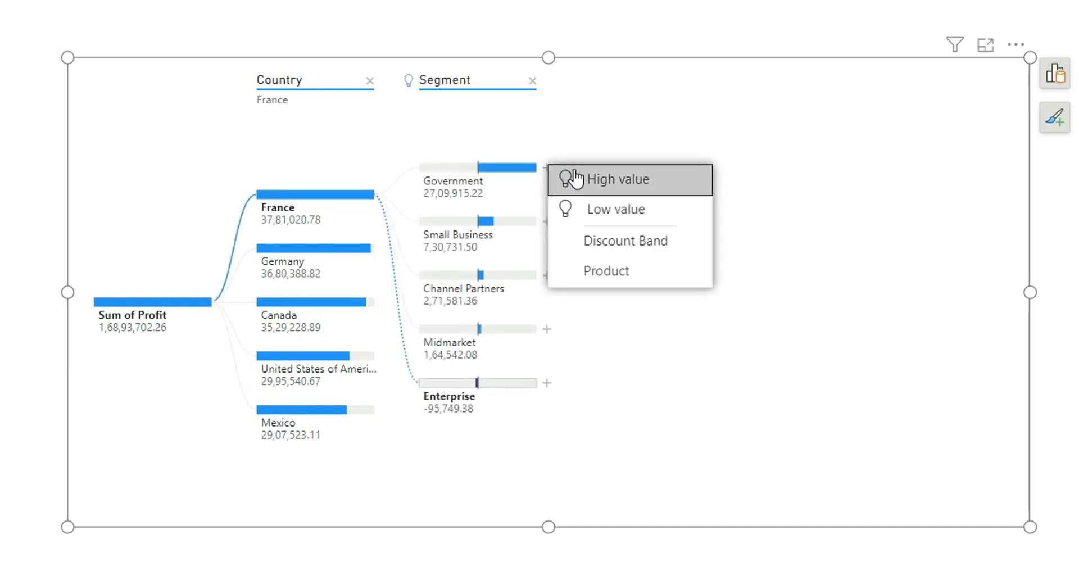
{"action": "left_click", "coordinate": [631, 209]}
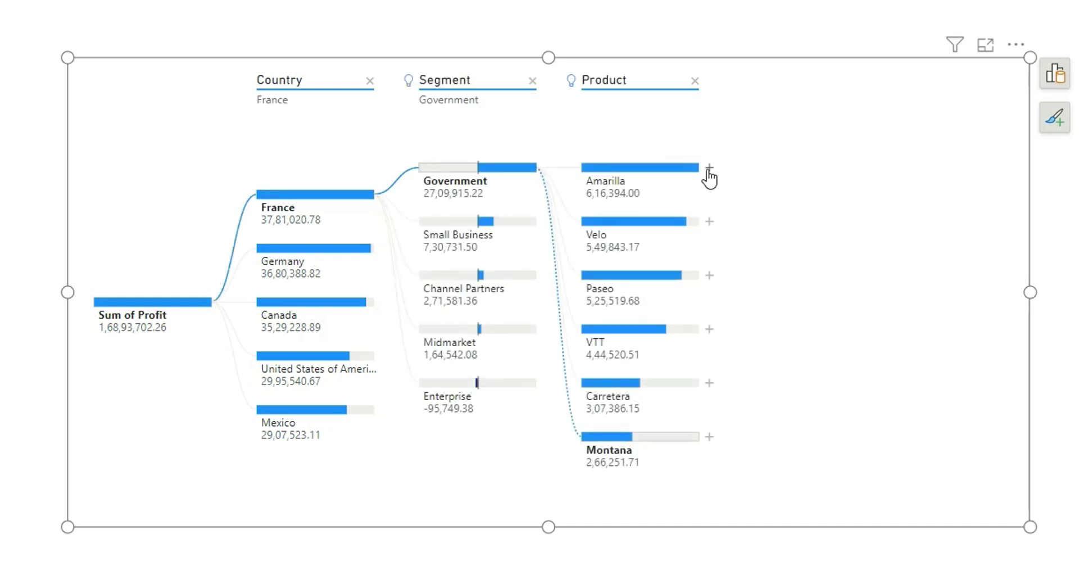
{"action": "left_click", "coordinate": [708, 168]}
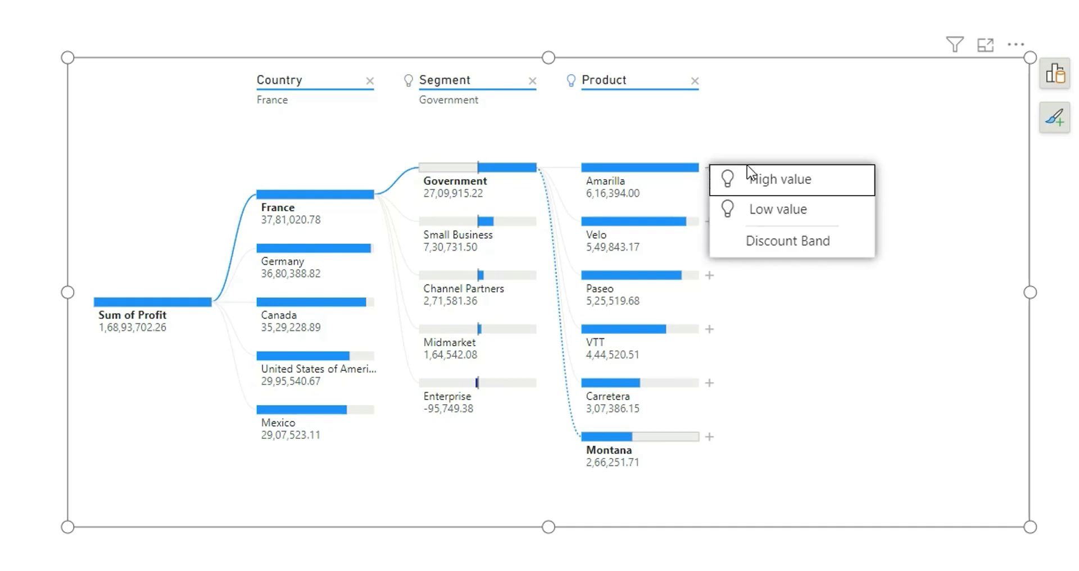
{"action": "left_click", "coordinate": [797, 211]}
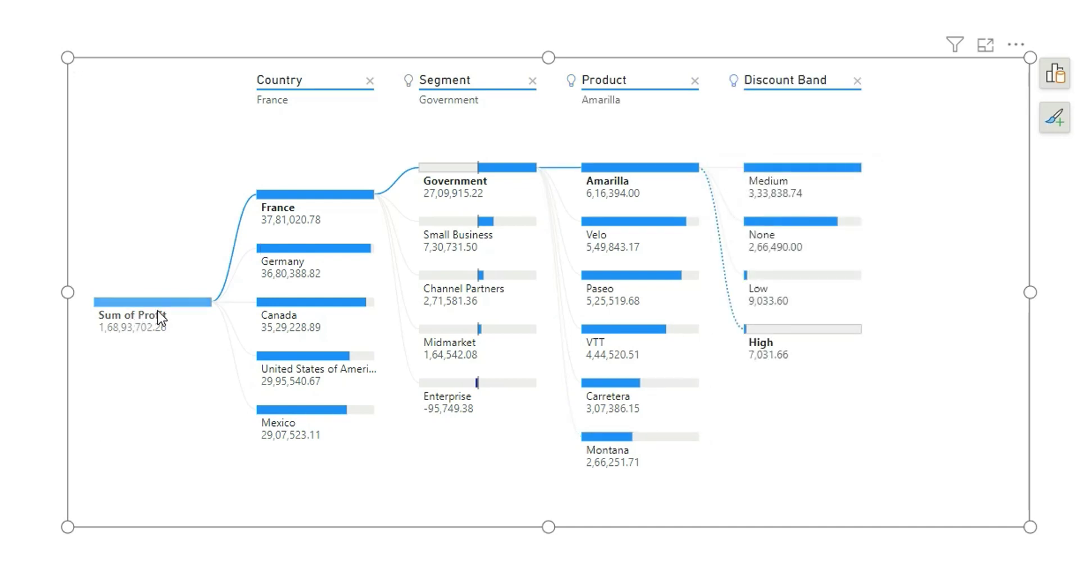
{"action": "left_click", "coordinate": [282, 409]}
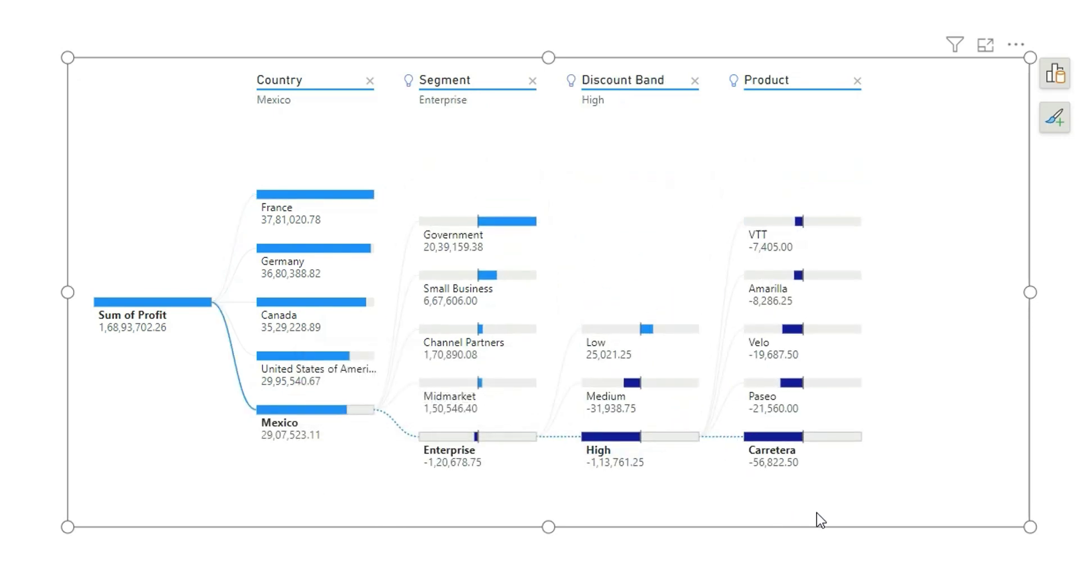